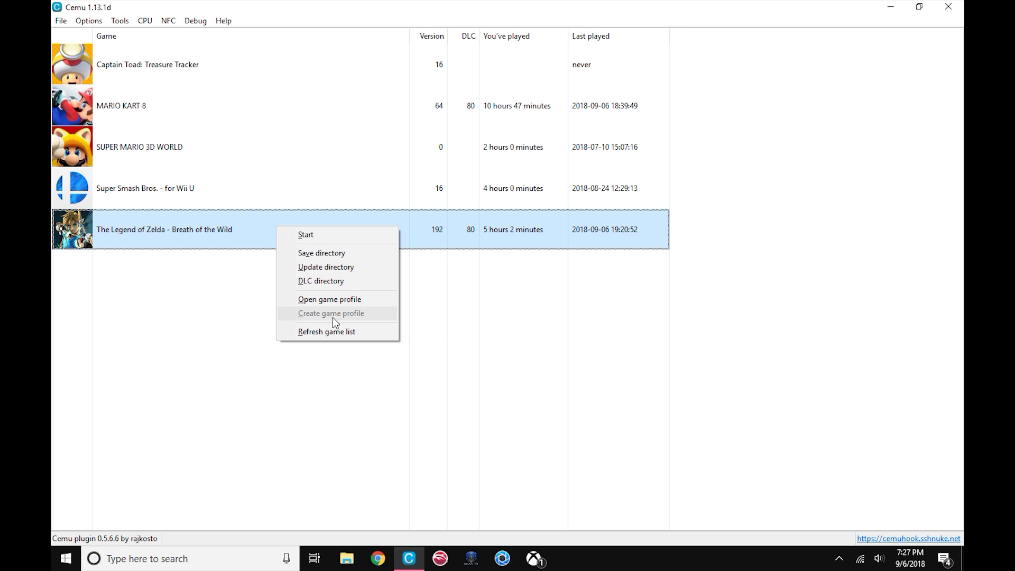
Step: Open the game profile for The Legend of Zelda - Breath of the Wild, review its Graphics and CPU settings, and close it
left_click(229, 306)
right_click(268, 236)
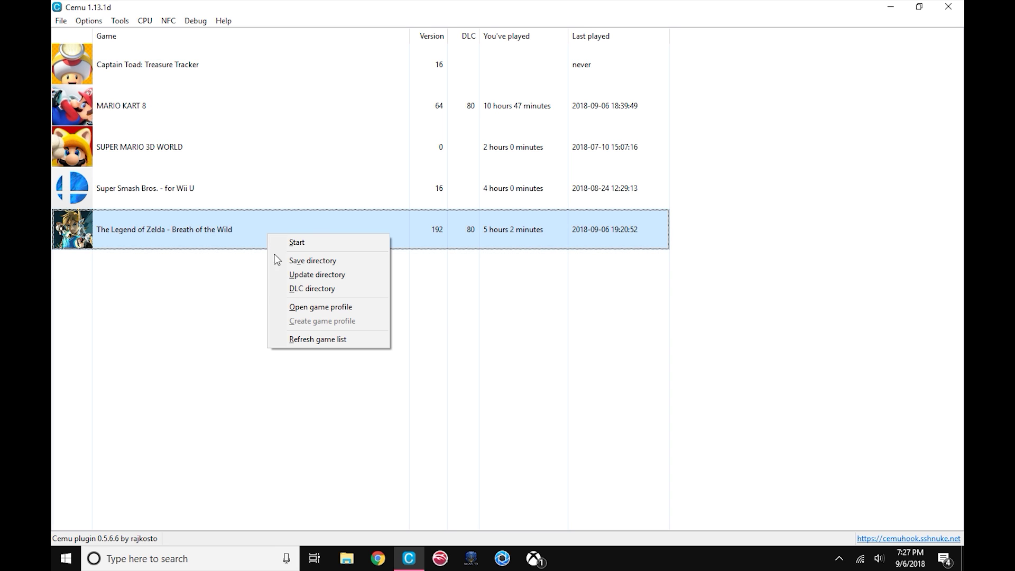
left_click(320, 308)
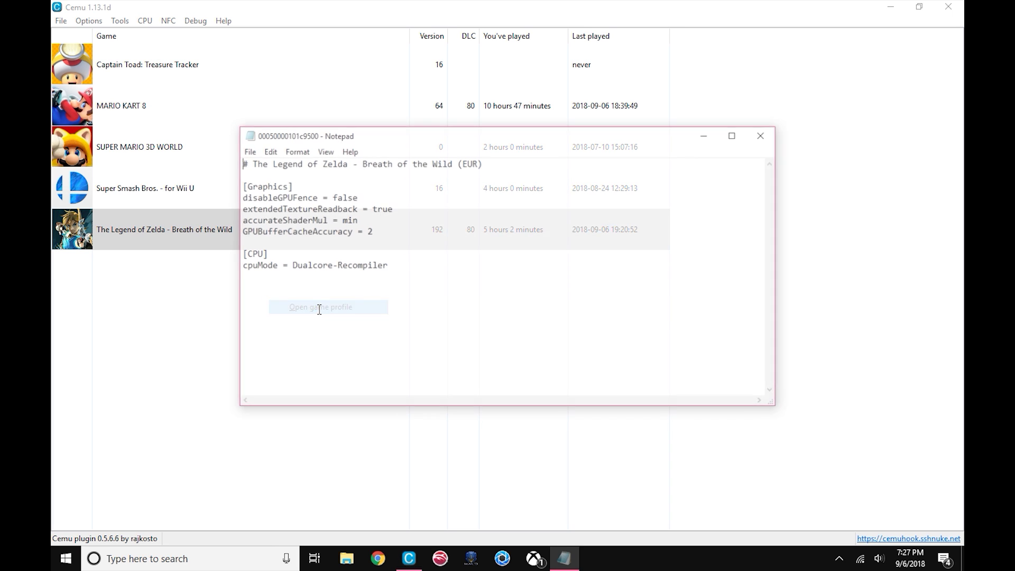
left_click_drag(405, 266, 239, 170)
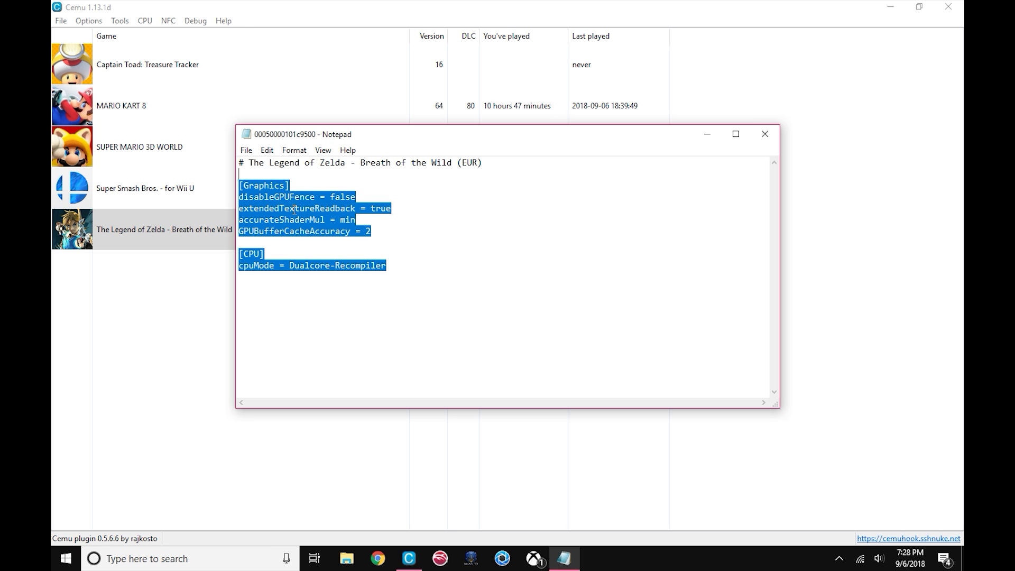
left_click(261, 176)
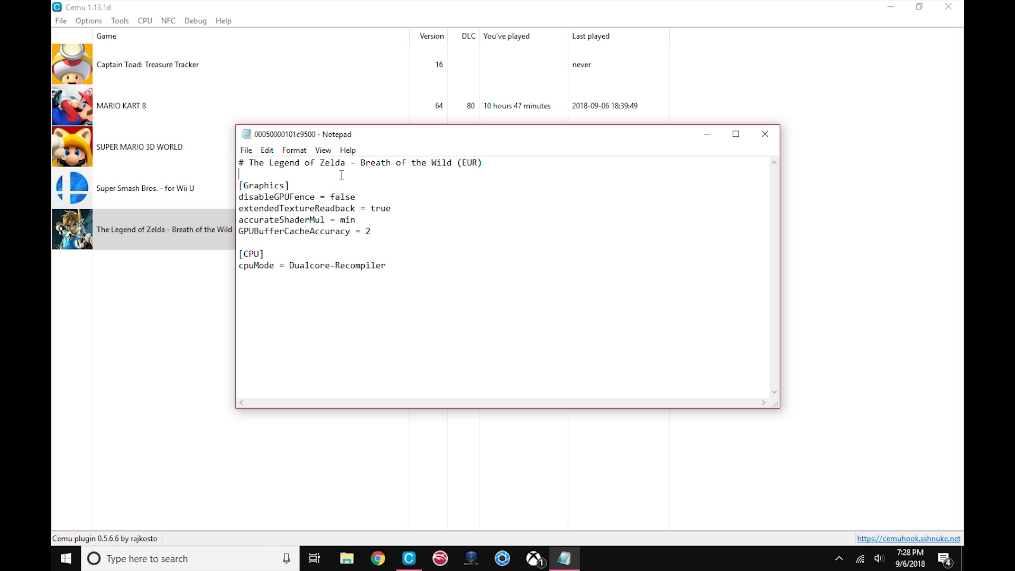
left_click_drag(240, 163, 507, 162)
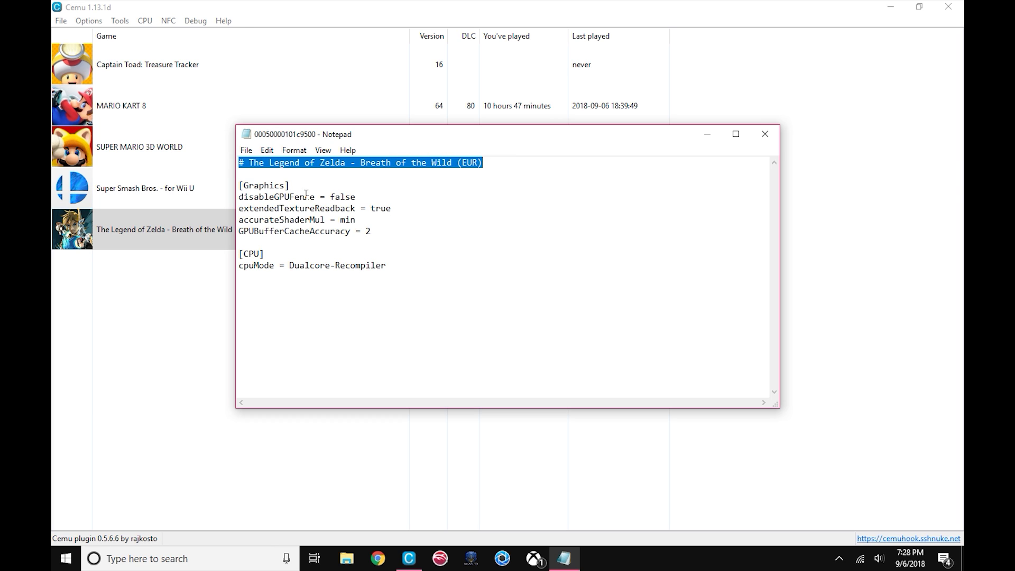
left_click(239, 184)
left_click_drag(239, 184, 368, 284)
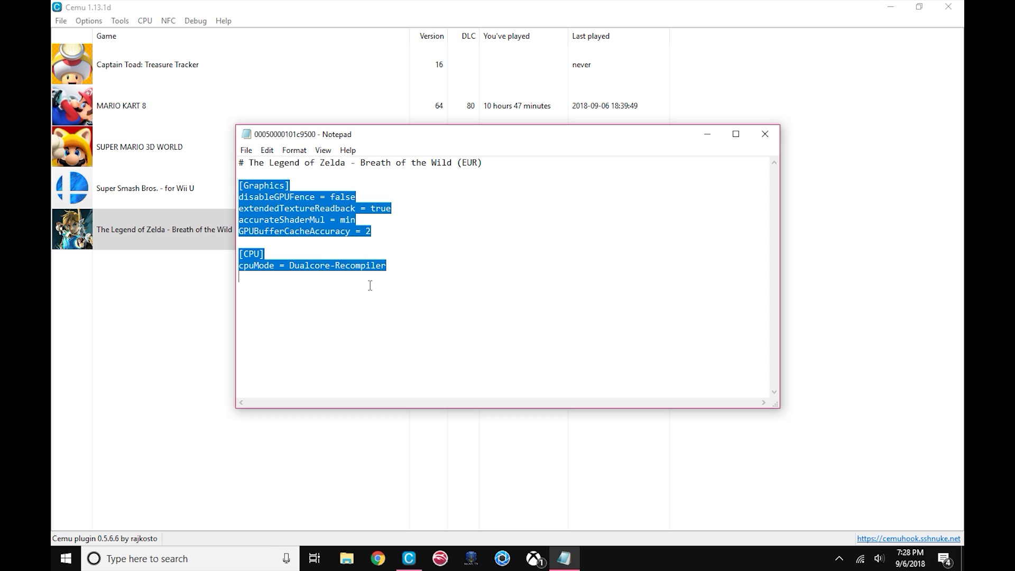
left_click(395, 270)
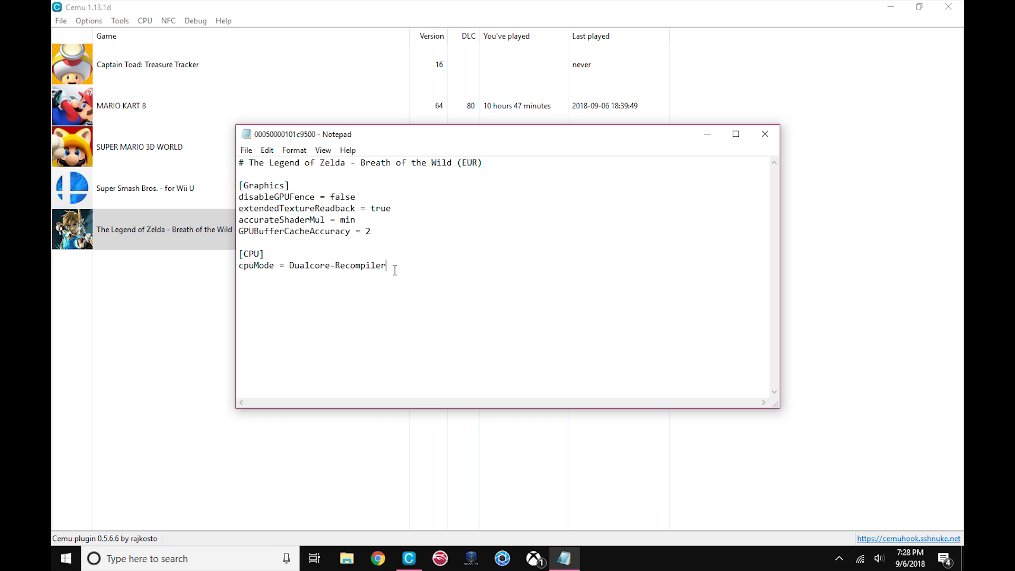
left_click(765, 135)
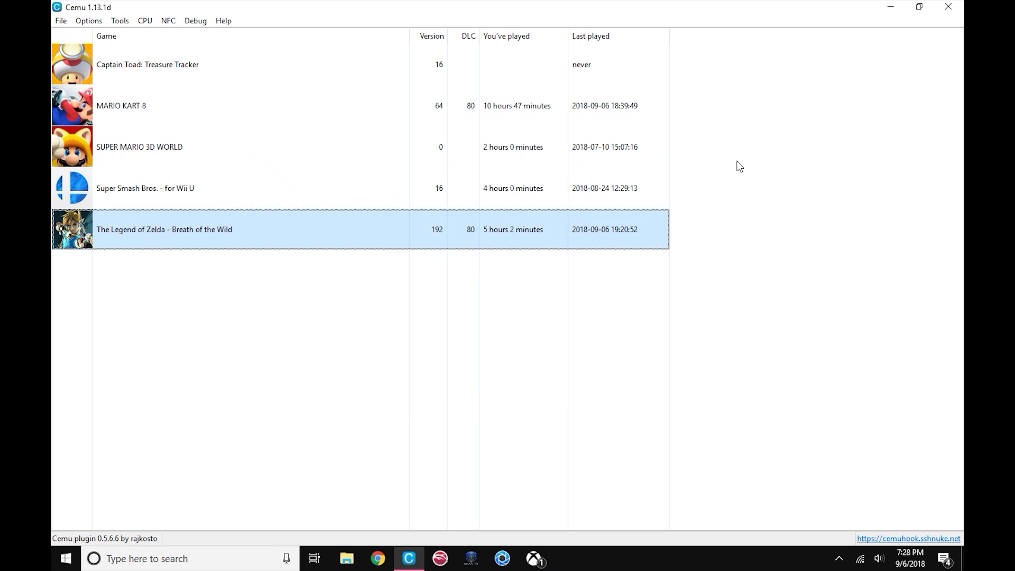
left_click(245, 329)
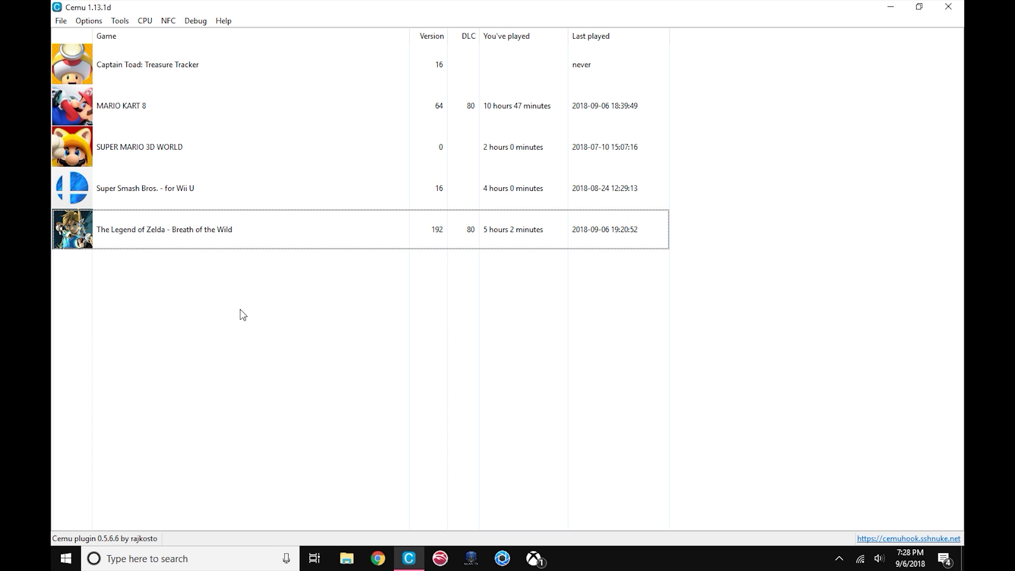
Step: Open the graphic packs and examine the Resolution presets under The Legend of Zelda: Breath of the Wild - 1.13.0 Legacy
left_click(87, 23)
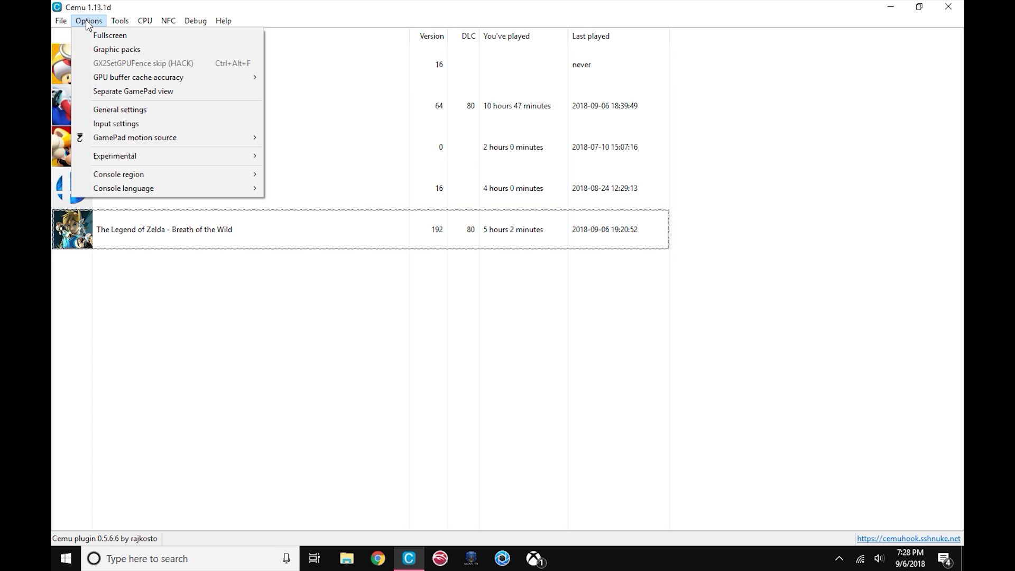
left_click(114, 50)
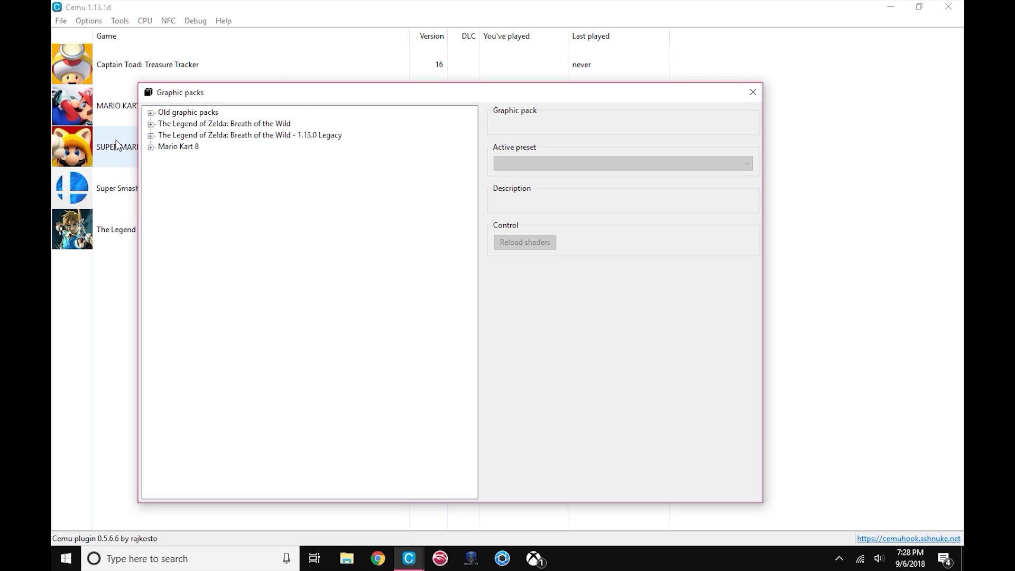
left_click(151, 136)
left_click(163, 147)
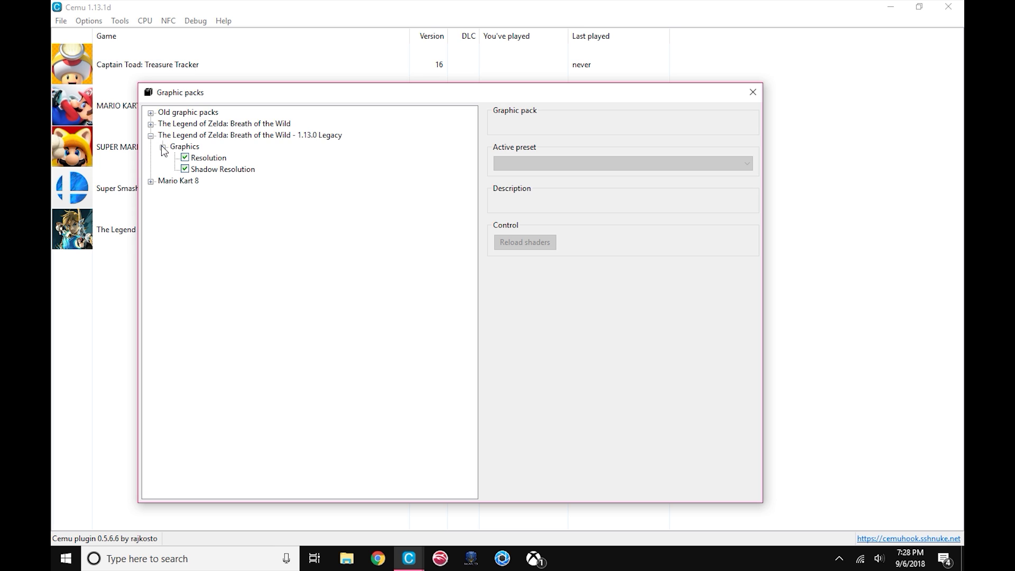
left_click(210, 159)
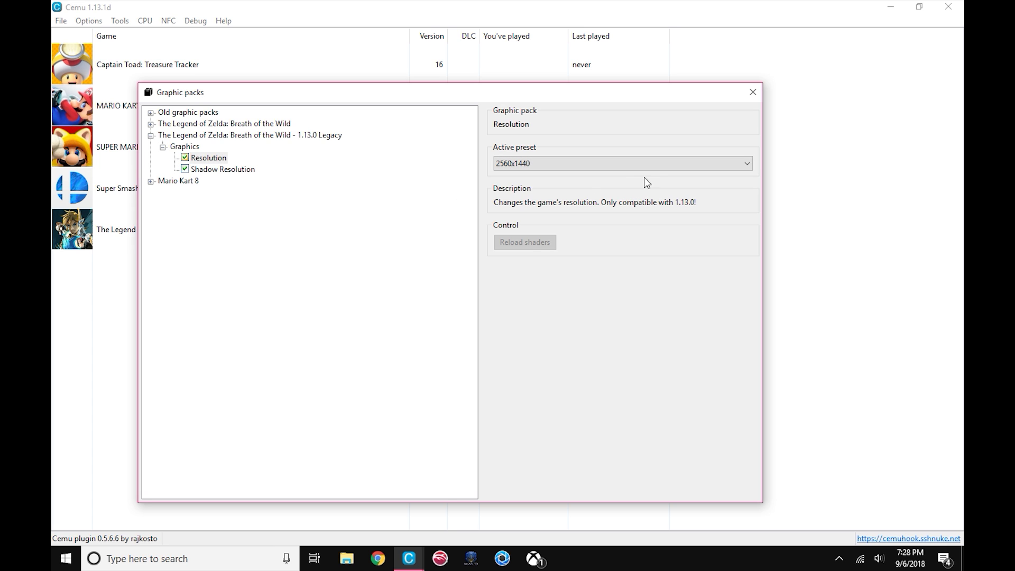
left_click(654, 164)
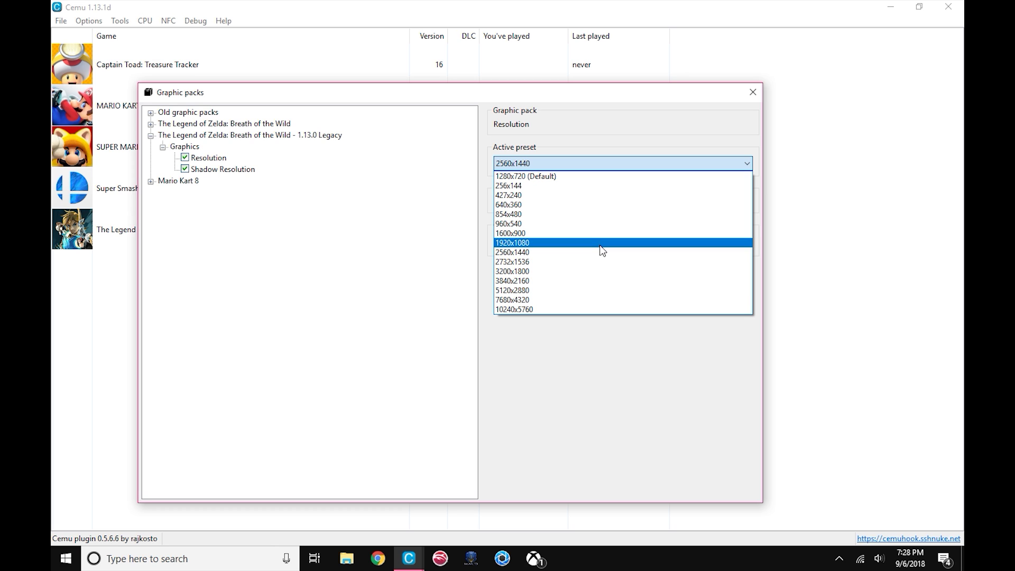
left_click(390, 204)
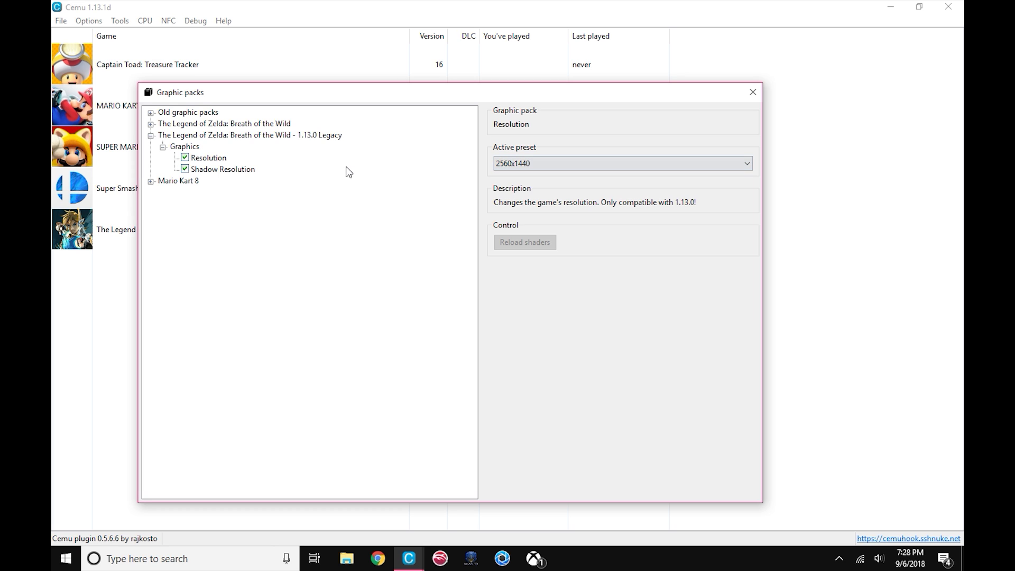
Step: Examine the Shadow Resolution presets in the 1.13.0 Legacy graphics group and return to the Resolution pack
left_click(241, 169)
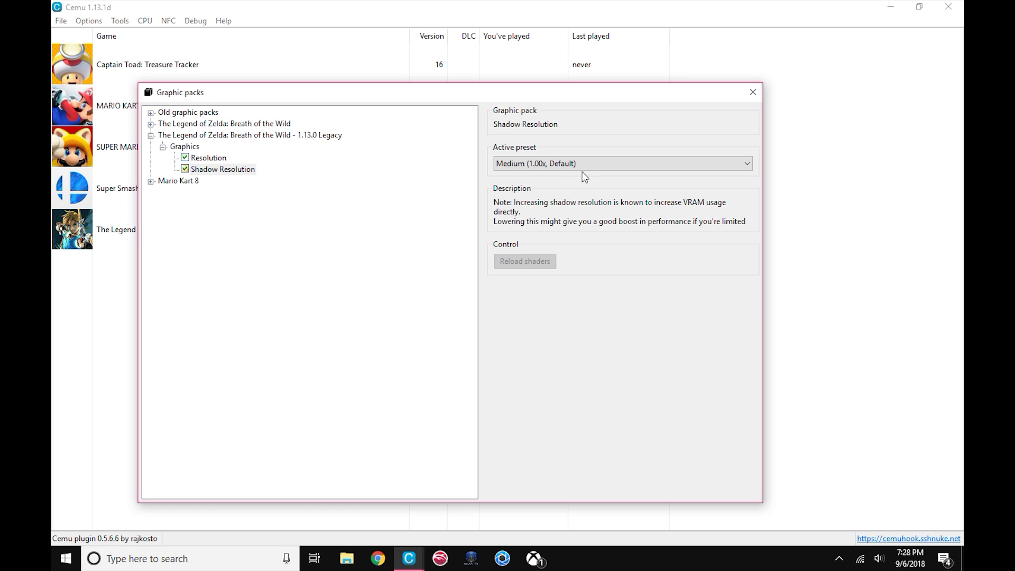
left_click(551, 165)
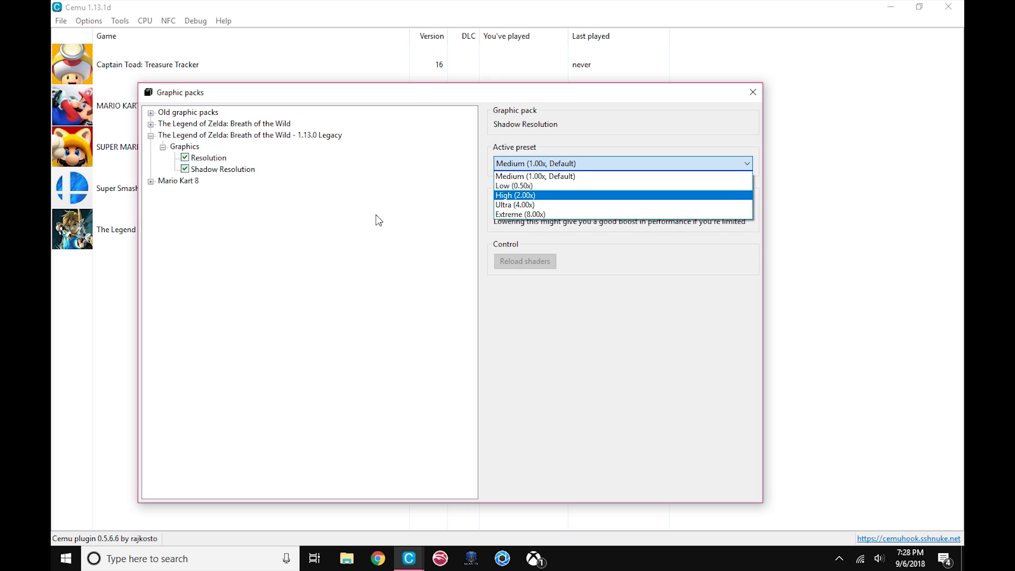
left_click(264, 200)
left_click(211, 158)
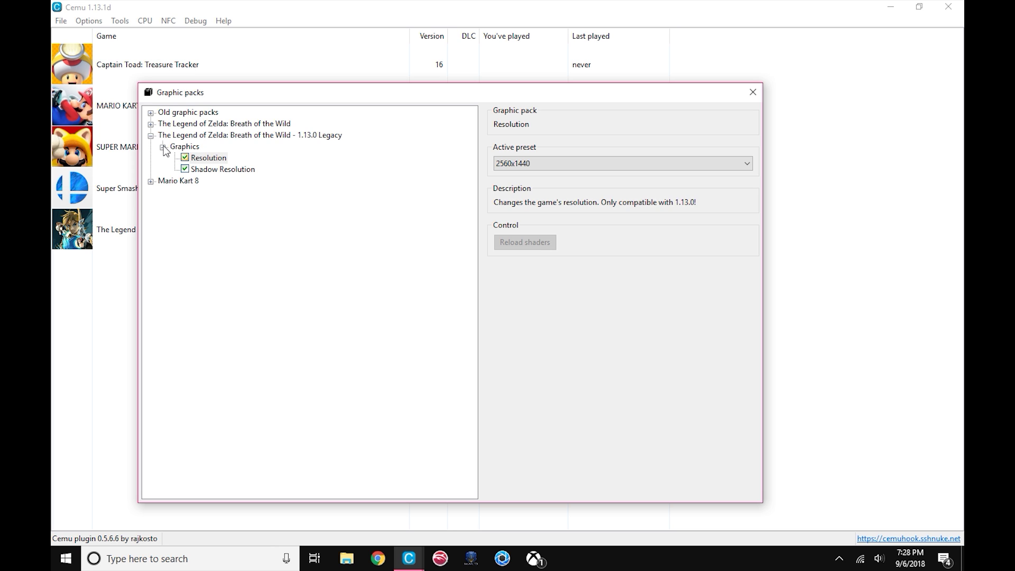
Step: Review which Breath of the Wild packs are enabled among the old graphic packs, and close the graphic packs window
left_click(150, 135)
left_click(150, 112)
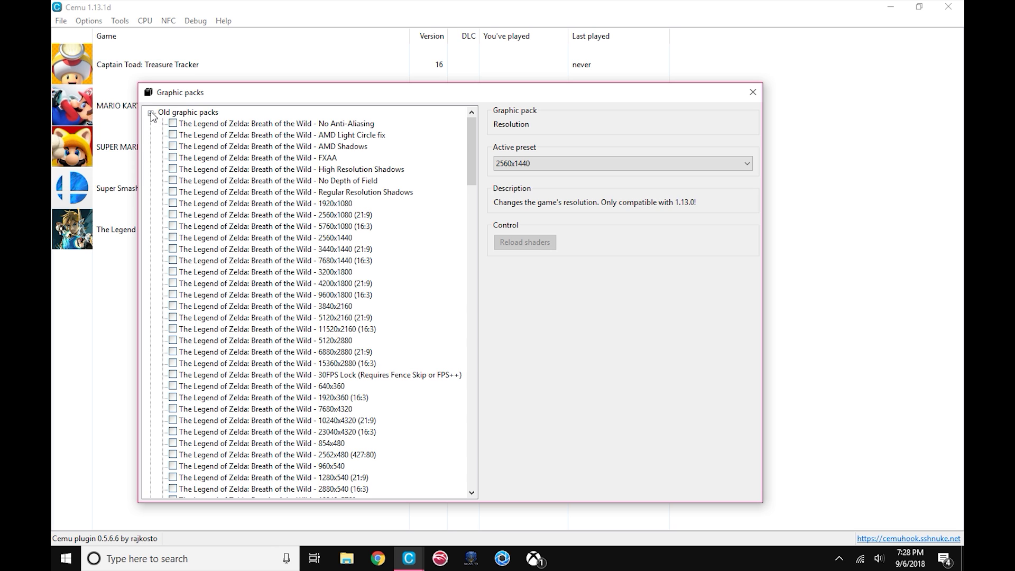
left_click_drag(471, 138, 209, 206)
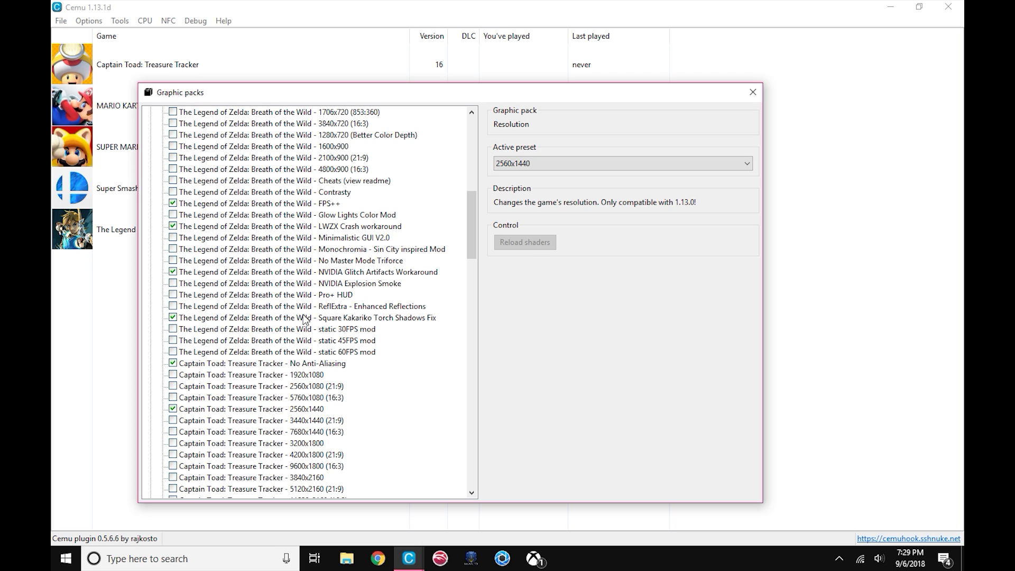
left_click(369, 318)
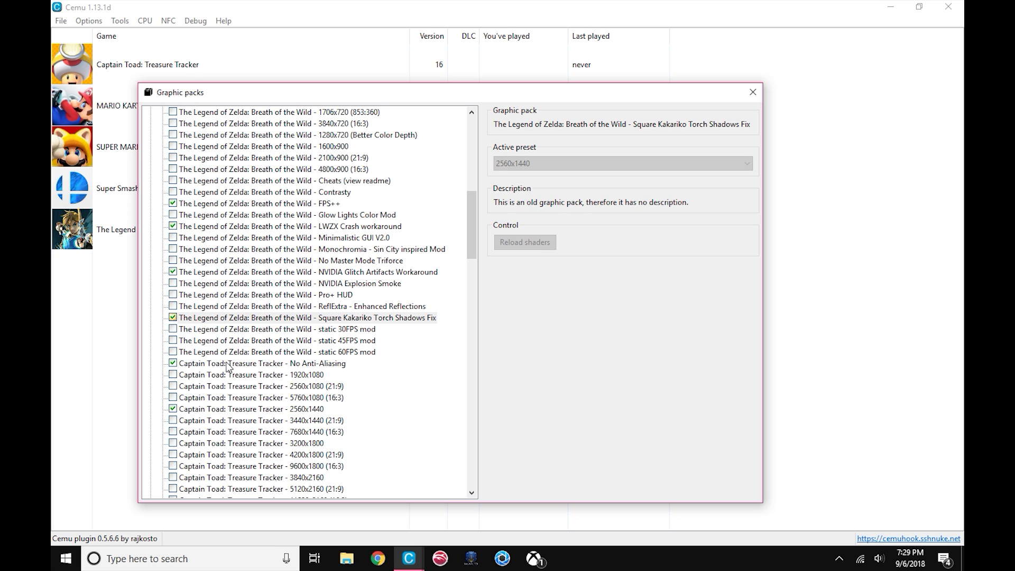
scroll(249, 351, "down", 1)
left_click(333, 299)
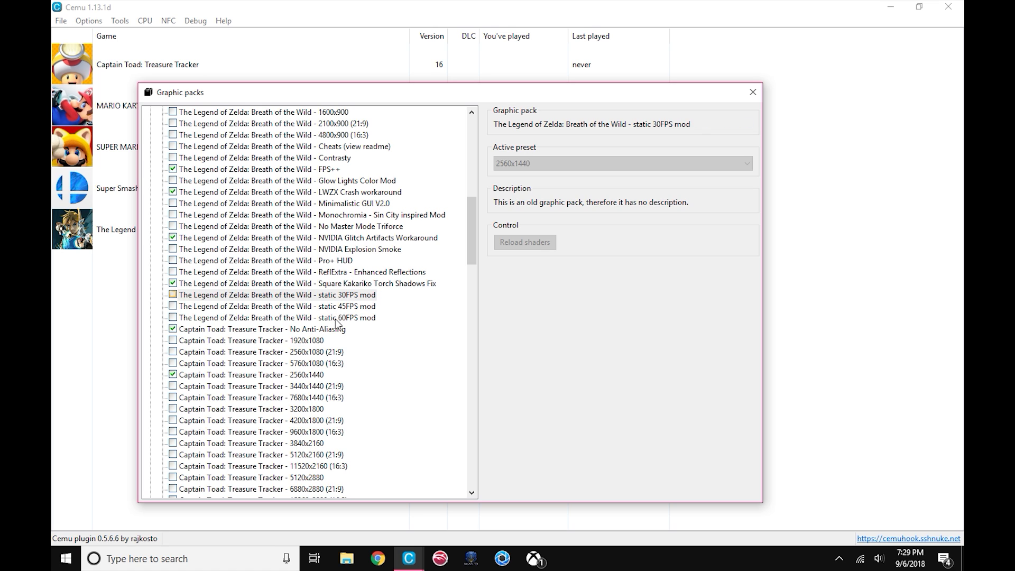
scroll(339, 275, "up", 3)
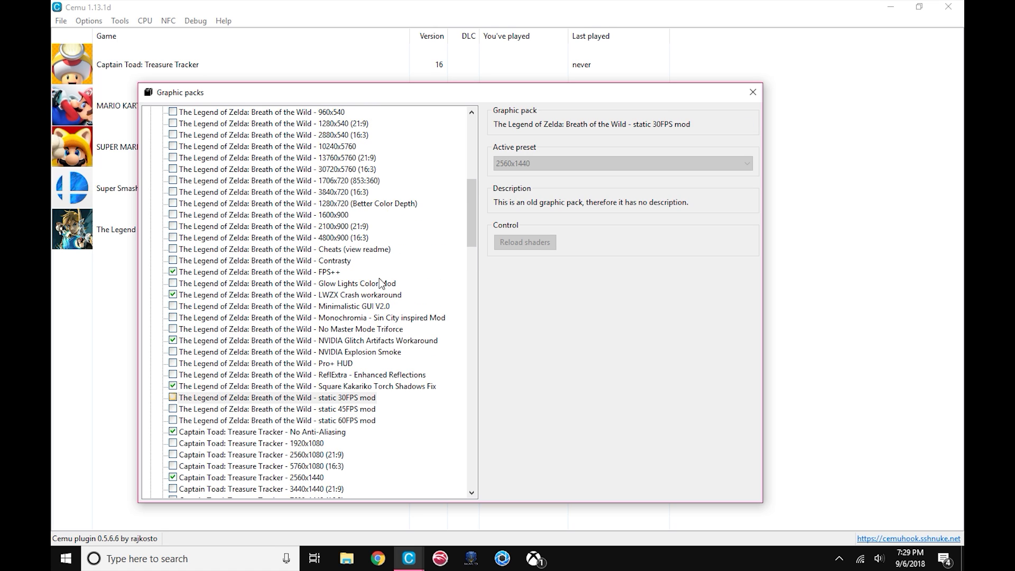
left_click(753, 92)
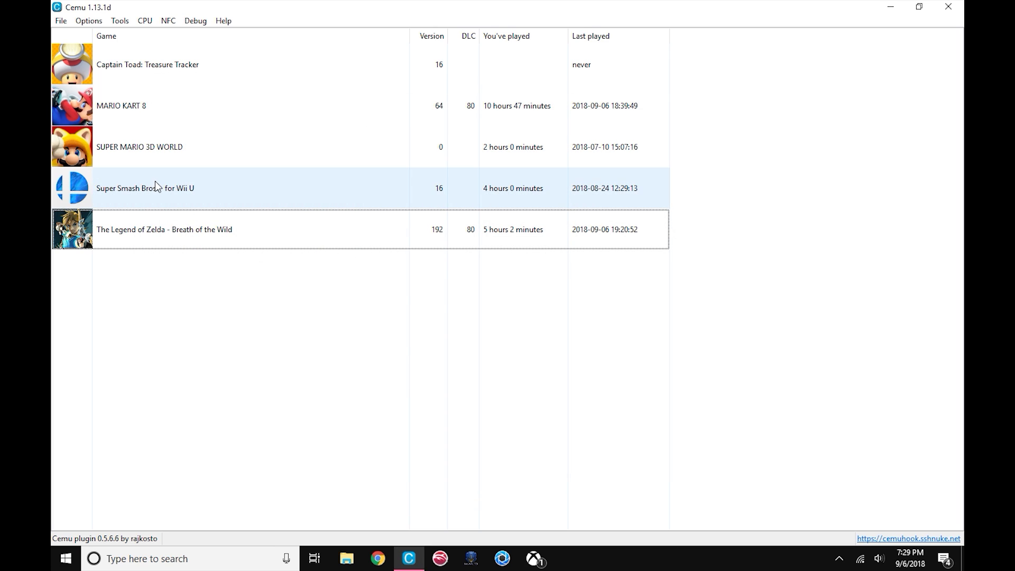
left_click(118, 22)
mouse_move(145, 21)
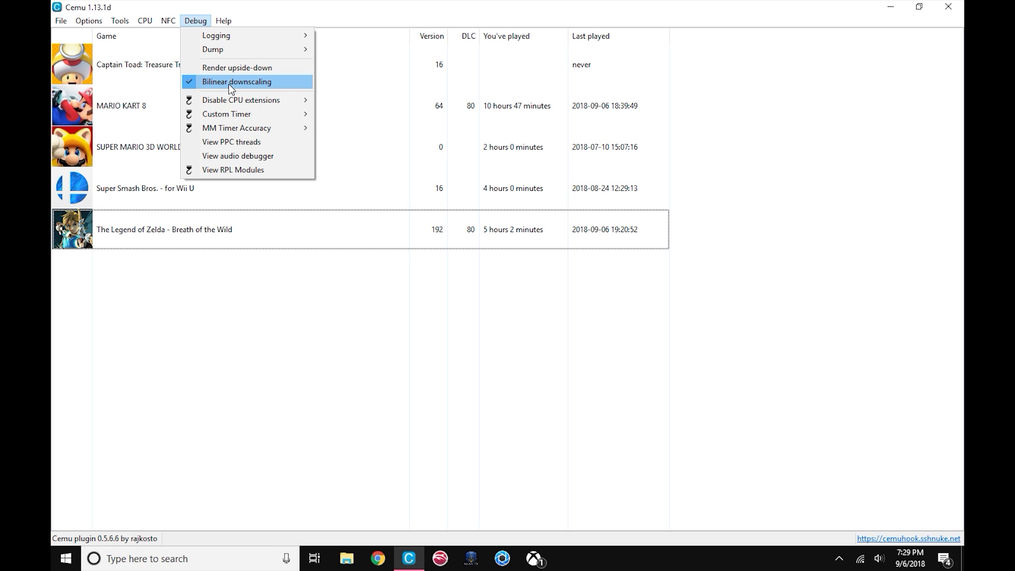
mouse_move(236, 118)
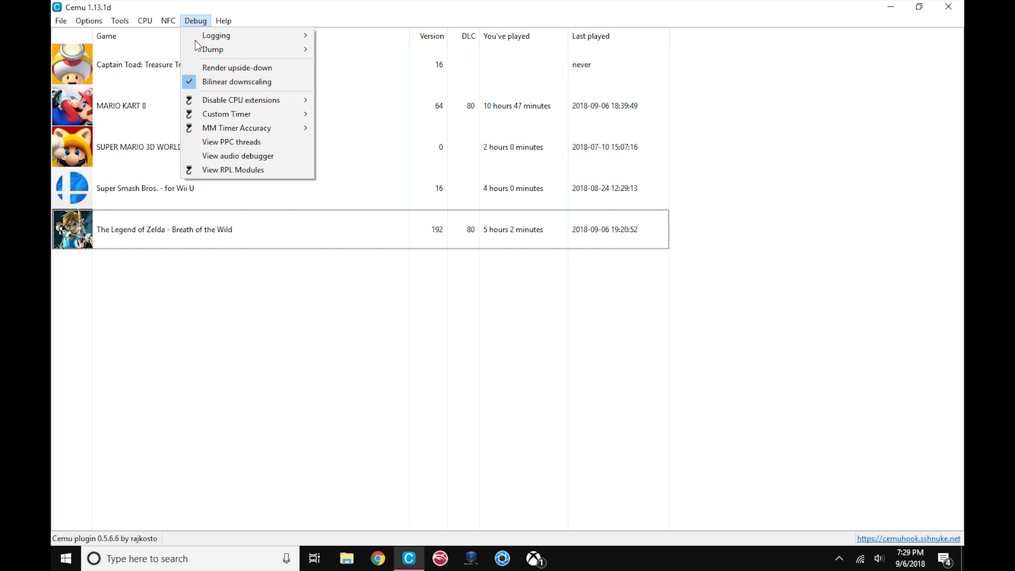
left_click(221, 308)
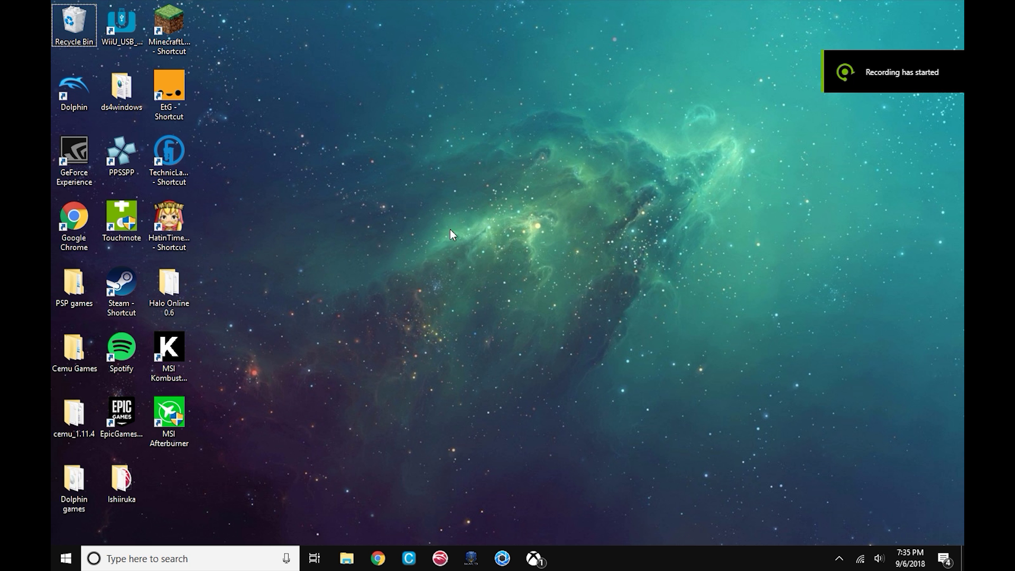
Step: Switch to the NVIDIA Control Panel and open the program-specific settings under Manage 3D settings
right_click(434, 233)
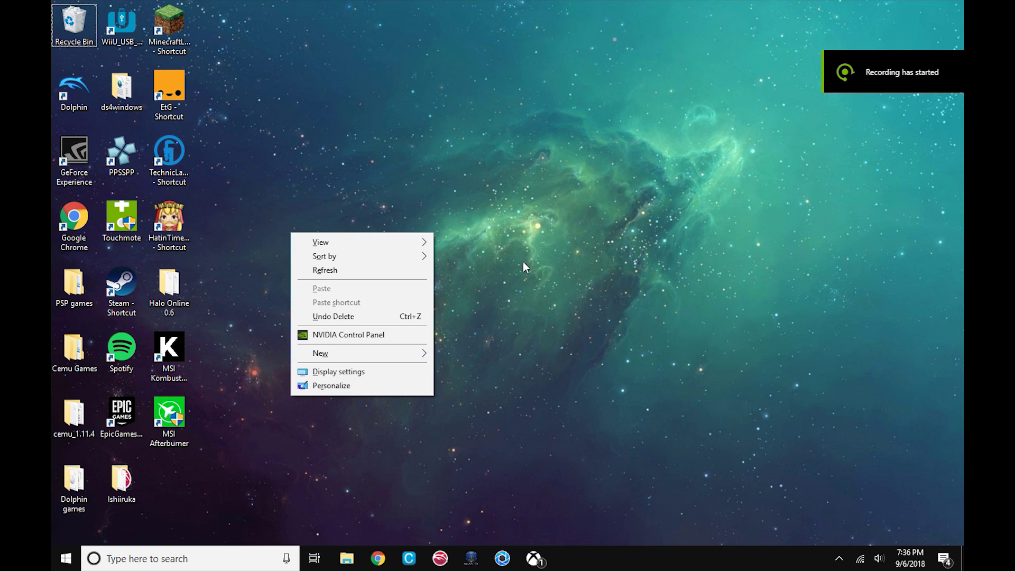
left_click(351, 336)
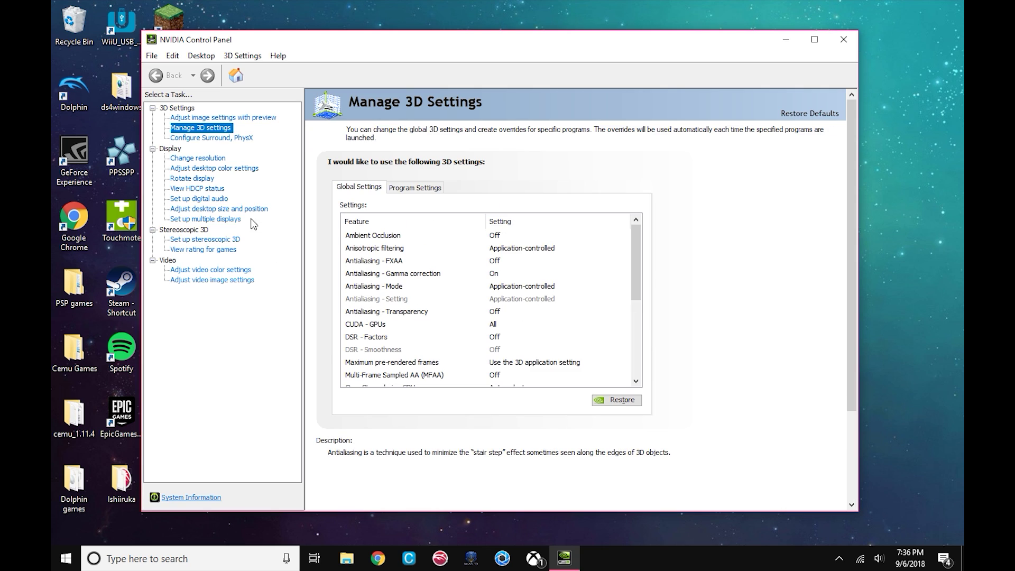
left_click(210, 119)
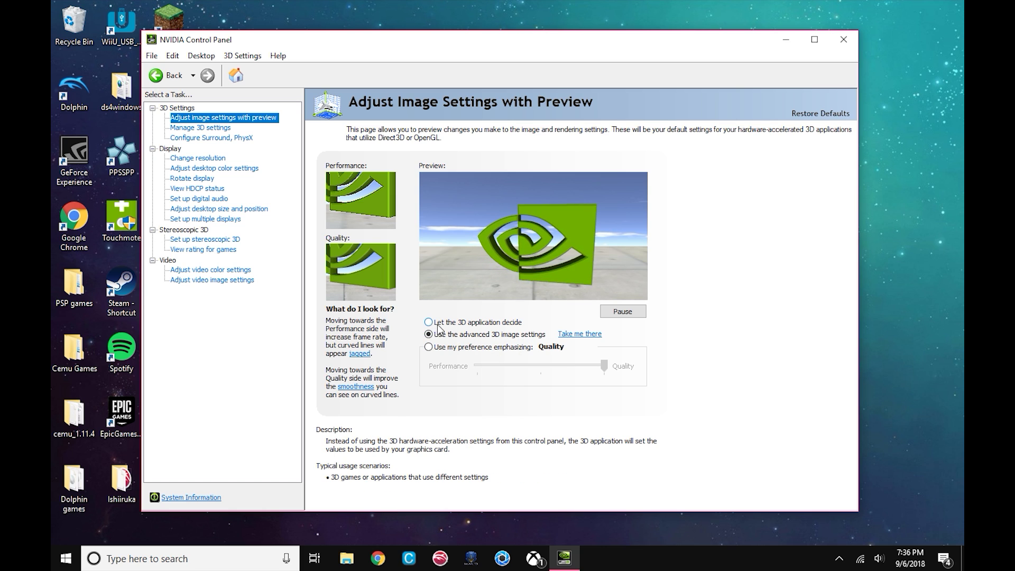
left_click(201, 128)
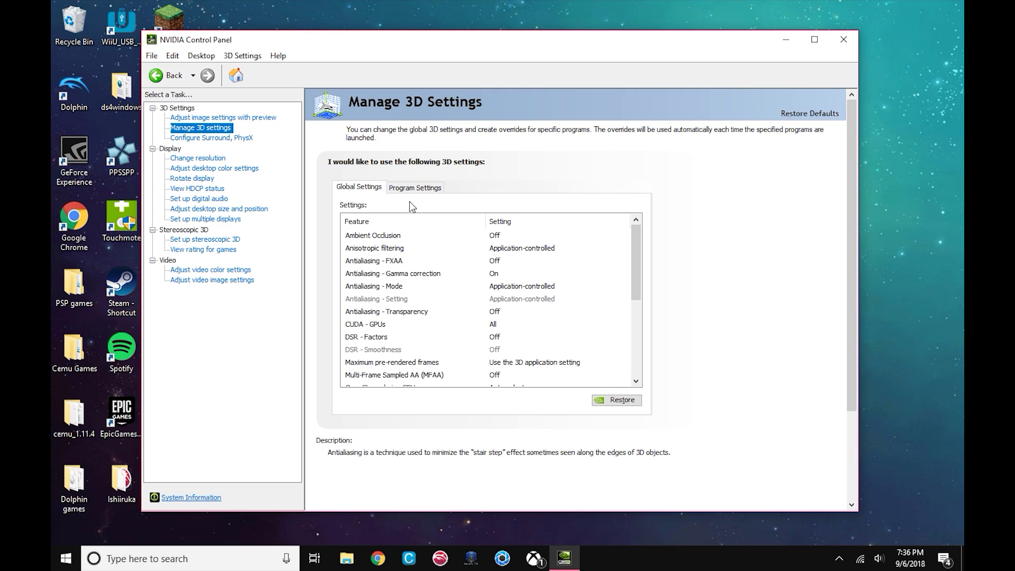
left_click(414, 189)
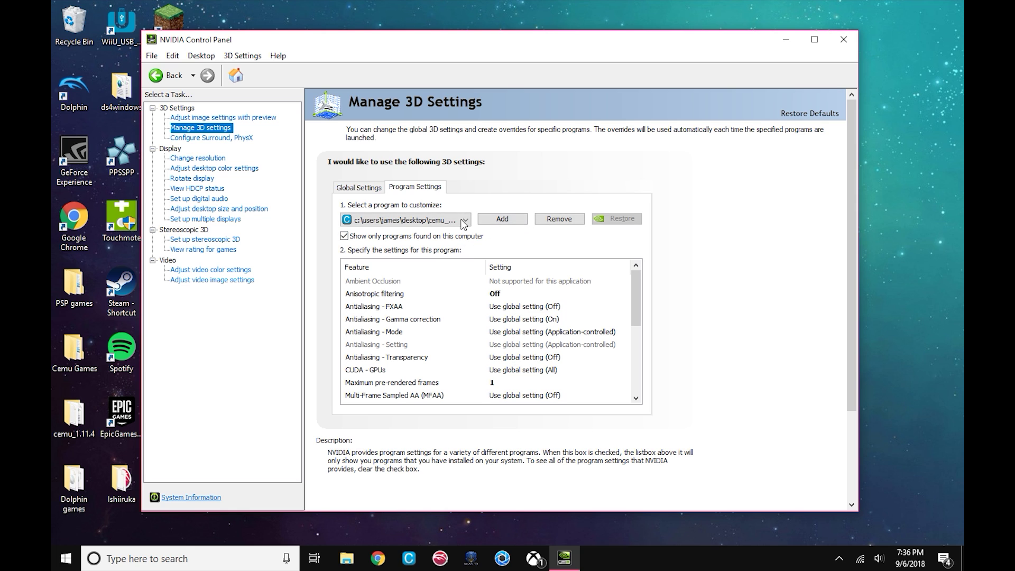
Step: Browse the cemu_1.11.4 folder for Cemu applications to add to the program list, and leave without adding one
left_click(502, 219)
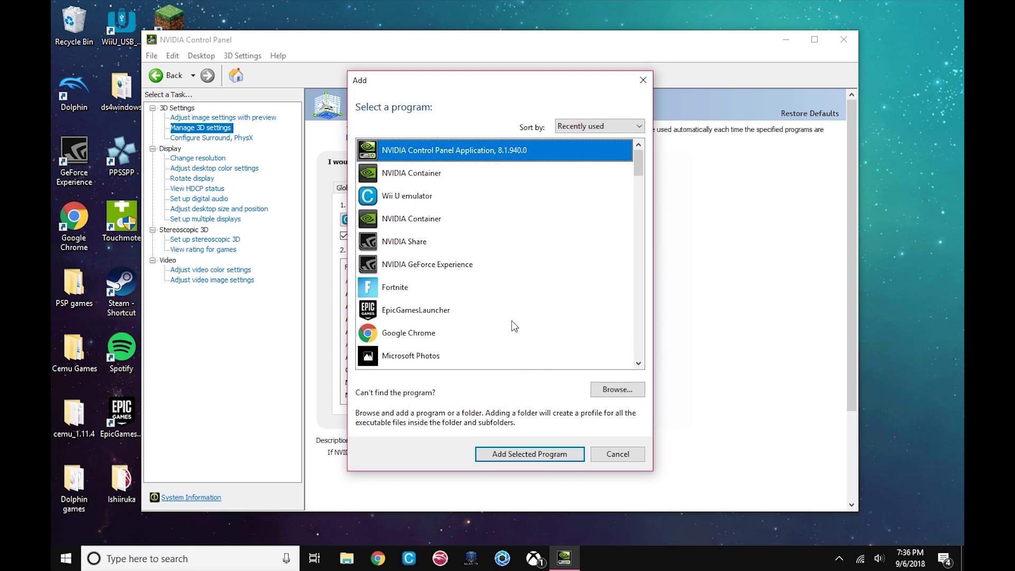
left_click(614, 392)
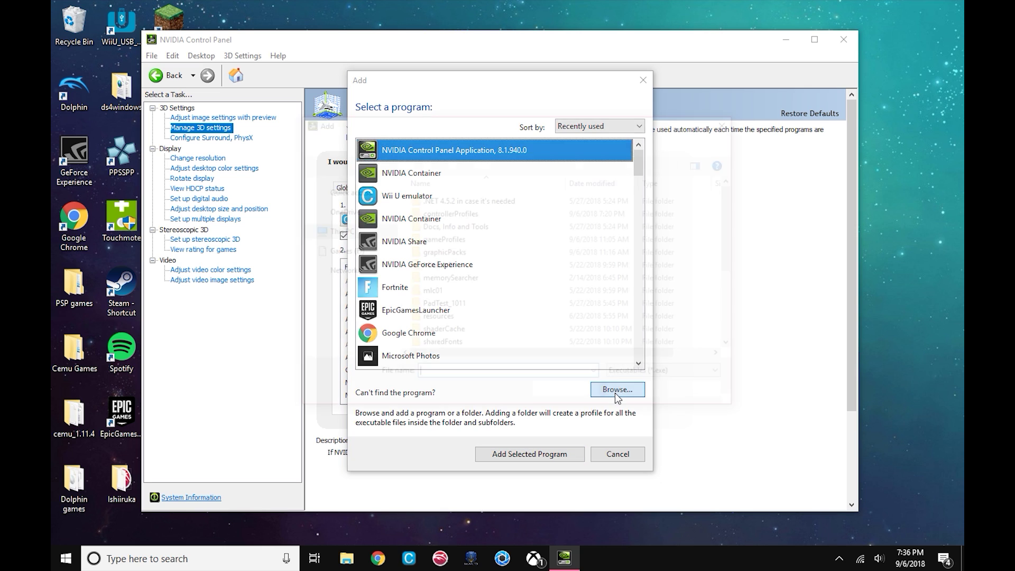
scroll(491, 297, "down", 3)
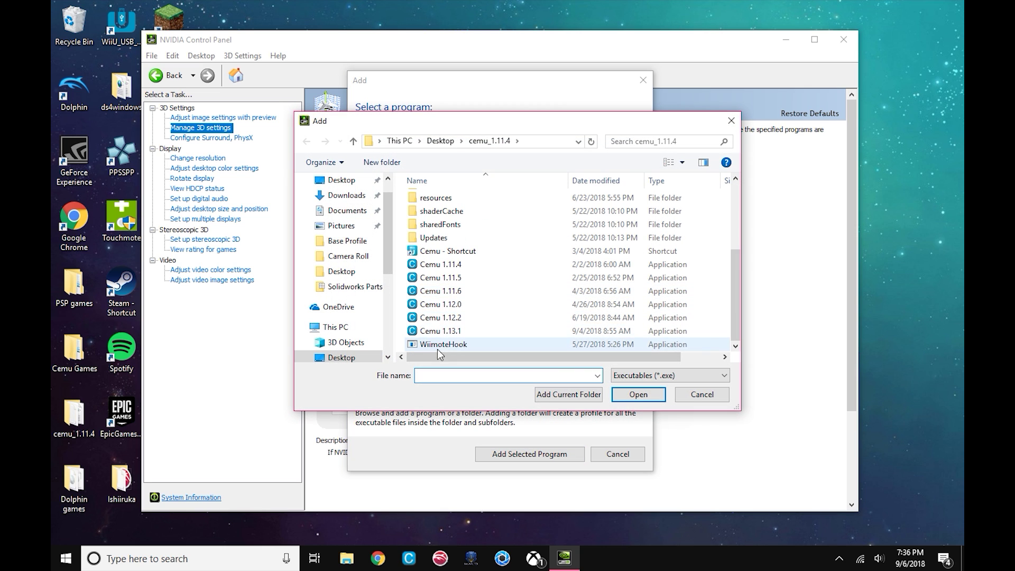
left_click(701, 396)
left_click(640, 83)
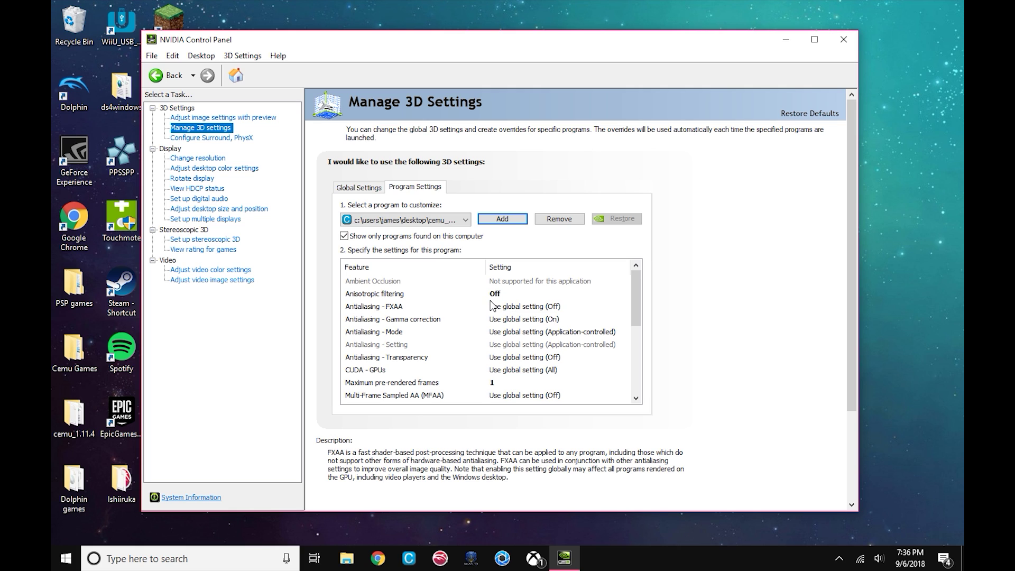
Step: Set Maximum pre-rendered frames to 1 in the Cemu program settings
left_click_drag(636, 282, 611, 313)
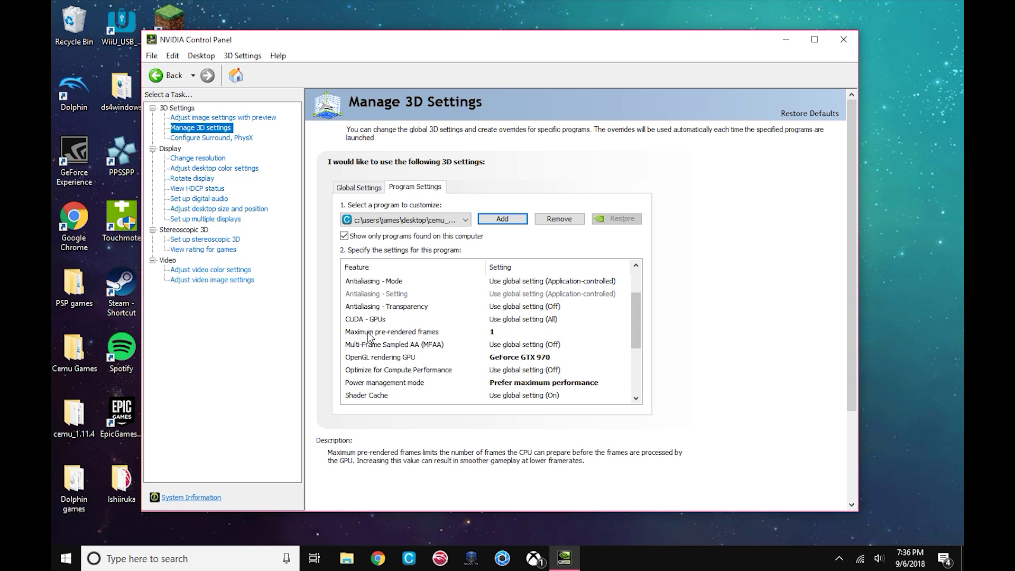
left_click(493, 333)
left_click(498, 366)
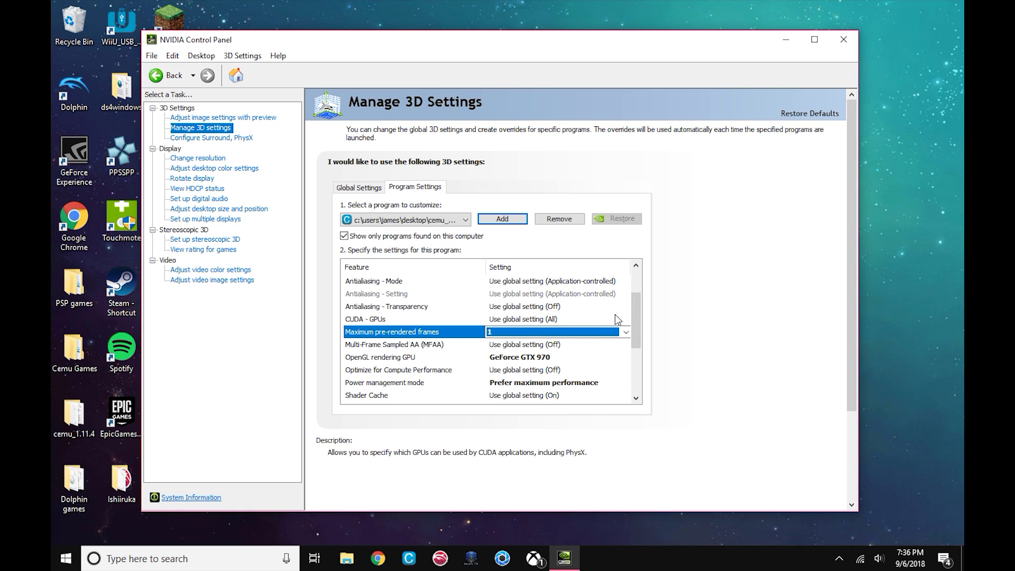
Step: Examine the OpenGL rendering GPU options for Cemu, keeping GeForce GTX 970 selected
left_click_drag(633, 306, 632, 321)
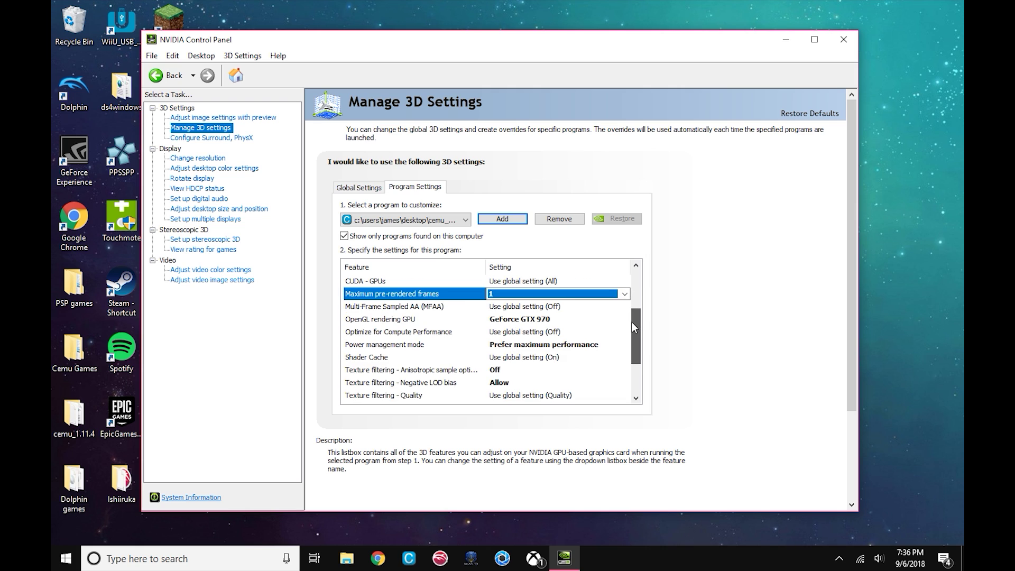
left_click(516, 320)
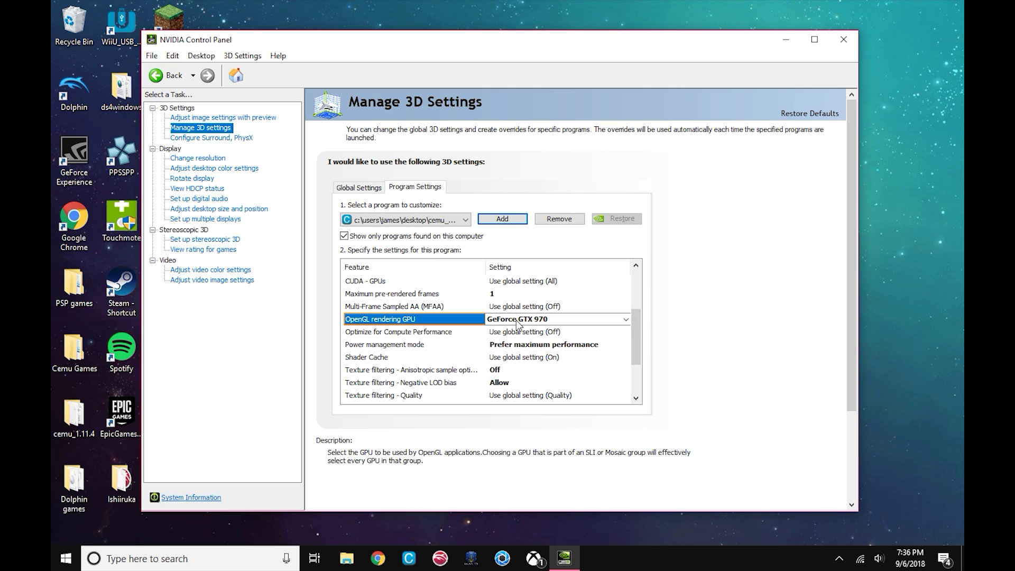
left_click(517, 319)
left_click(627, 317)
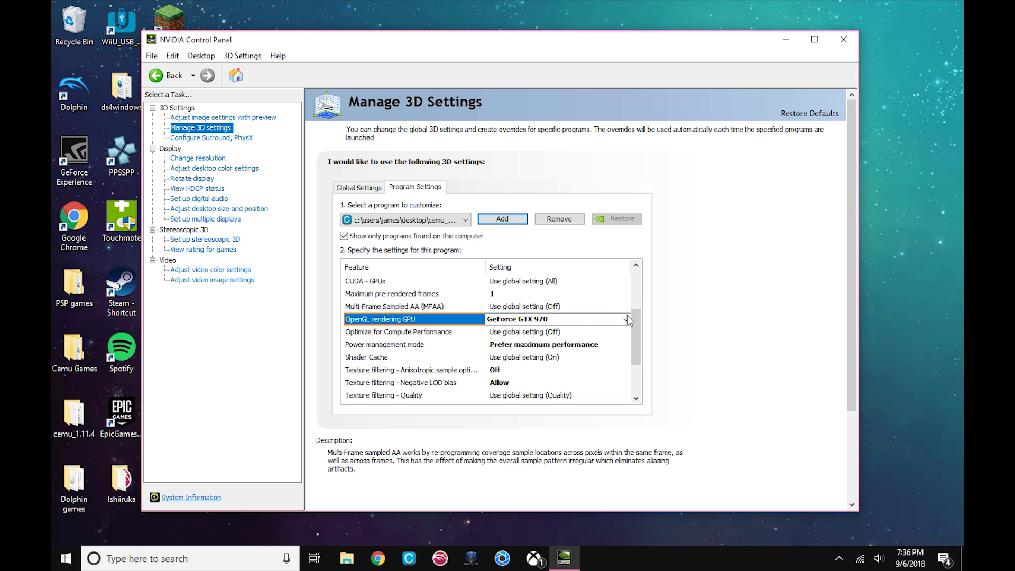
Step: Review the remaining Cemu 3D settings, including Texture filtering - Negative LOD bias, and close the NVIDIA Control Panel
left_click_drag(635, 320, 636, 328)
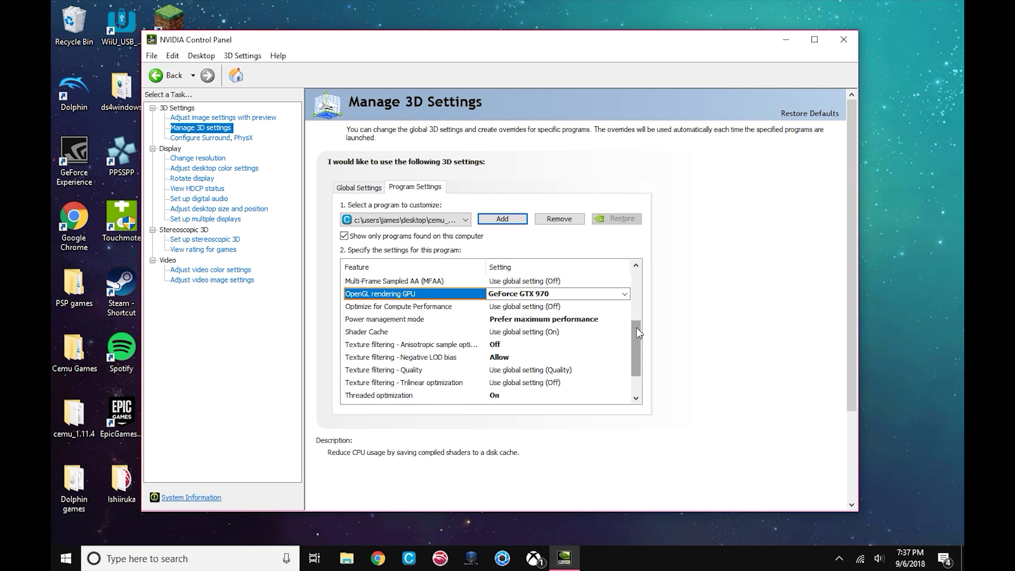
left_click_drag(636, 328, 637, 340)
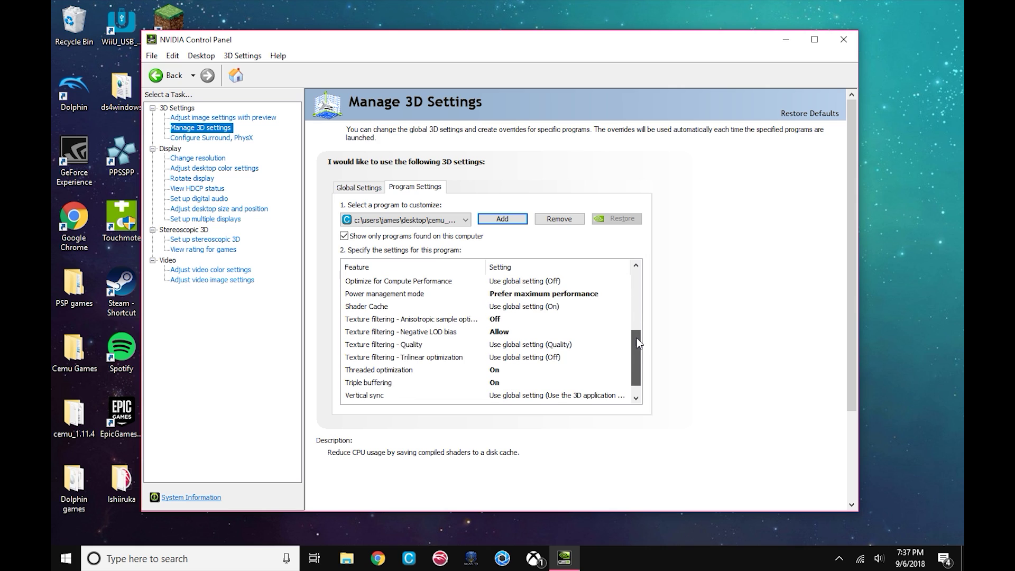
left_click(520, 334)
left_click(519, 334)
left_click(595, 314)
scroll(633, 346, "down", 1)
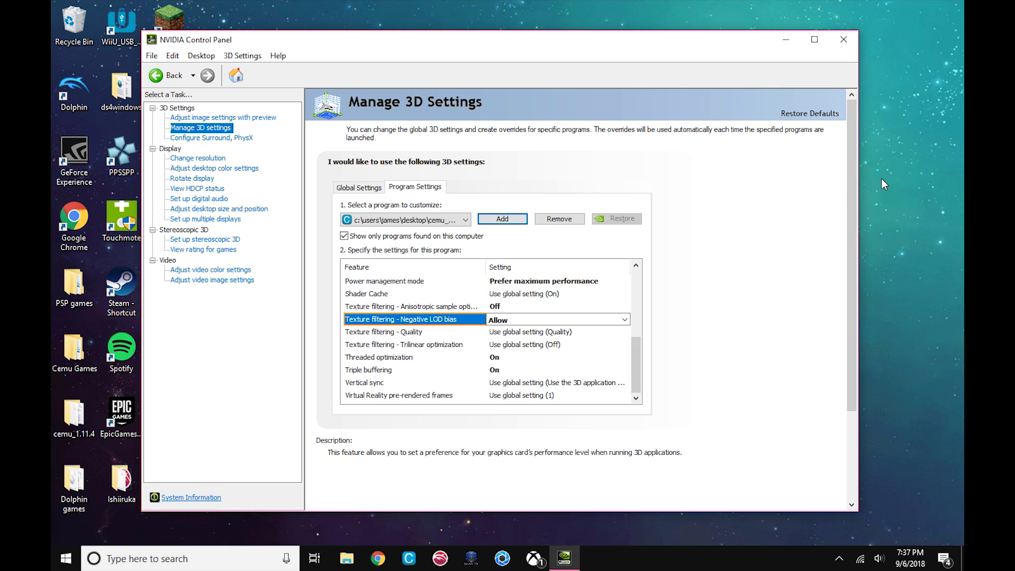
left_click(844, 41)
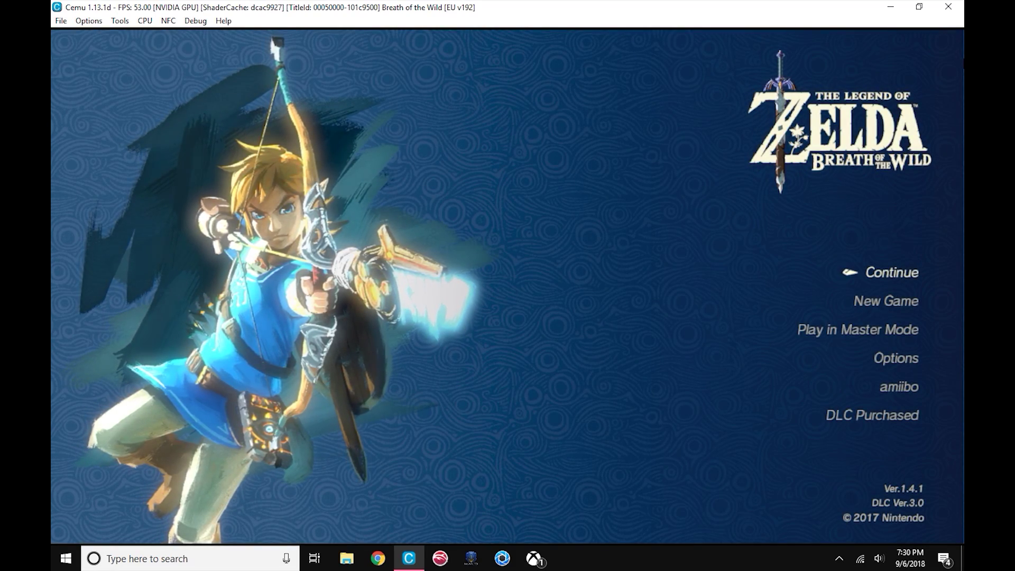
Step: In Cemu, continue Breath of the Wild from the Divine Beast Vah Naboris autosave and move Link around
key("Return")
key("Return")
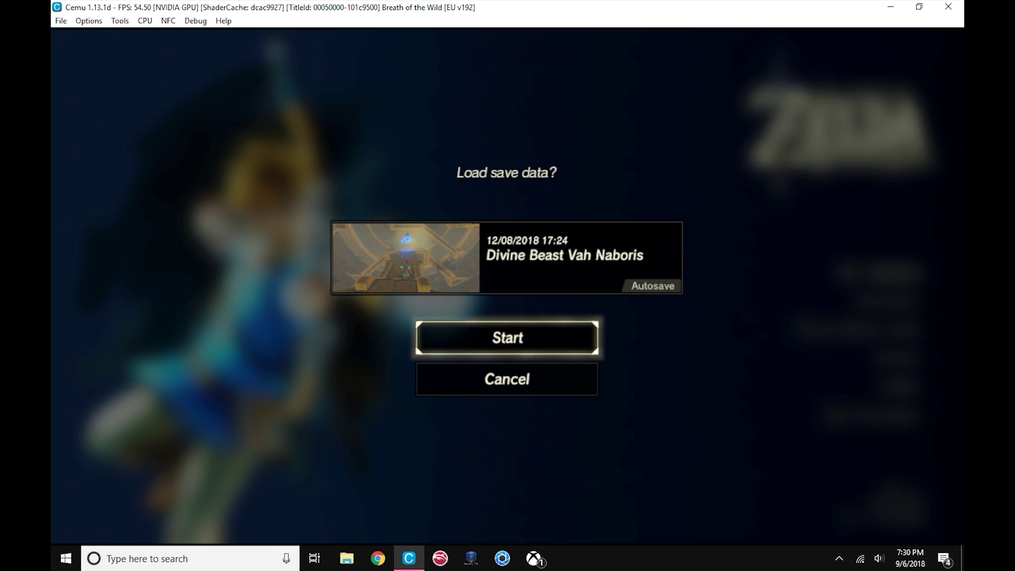
key("Return")
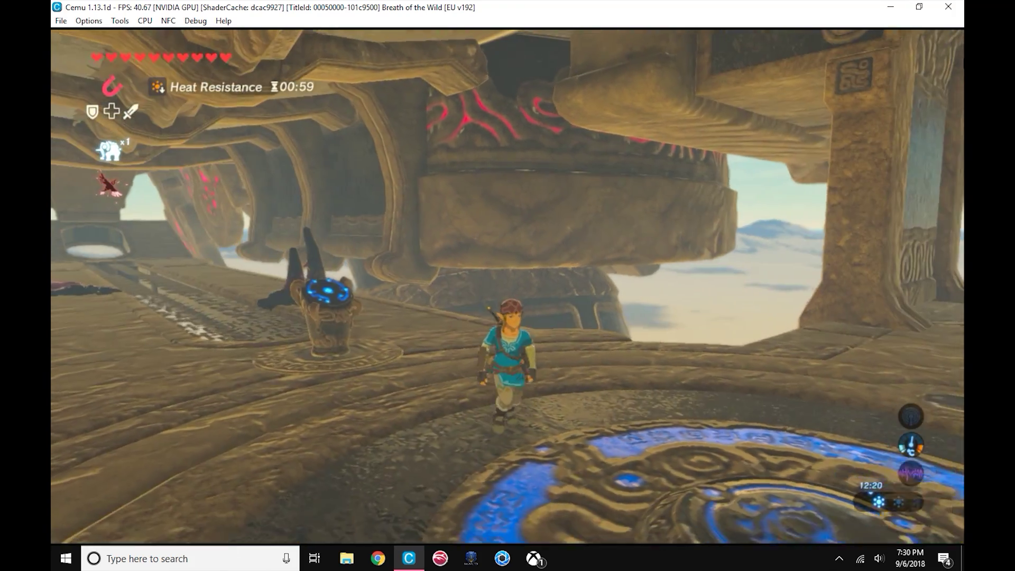
key("a")
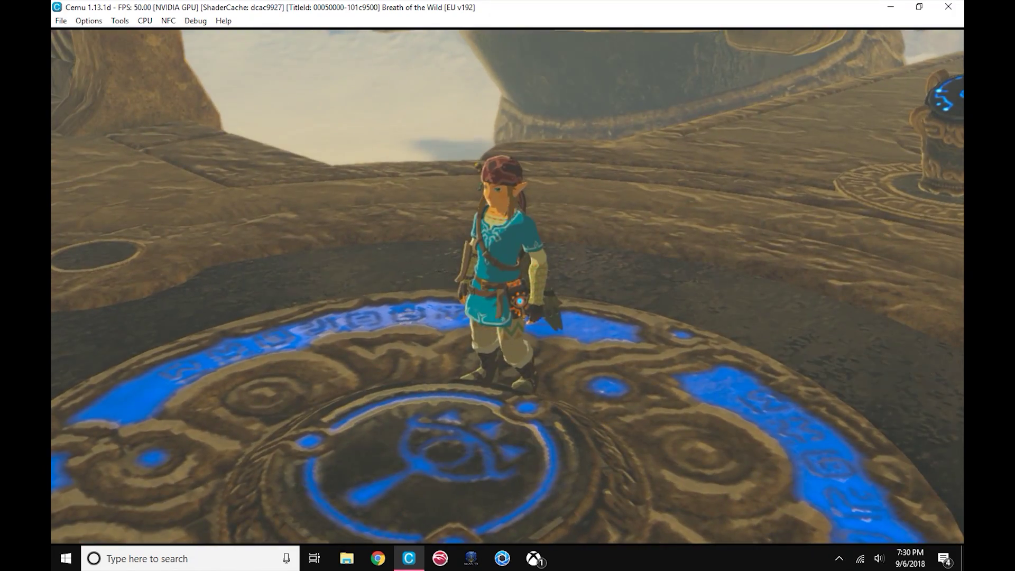